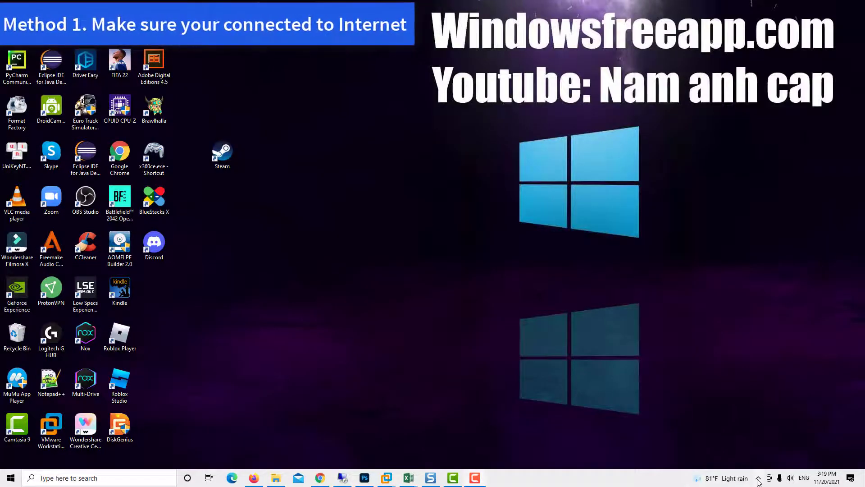
# Check the Ethernet connection's details and the network adapter options from the taskbar network icon.
pyautogui.click(757, 476)
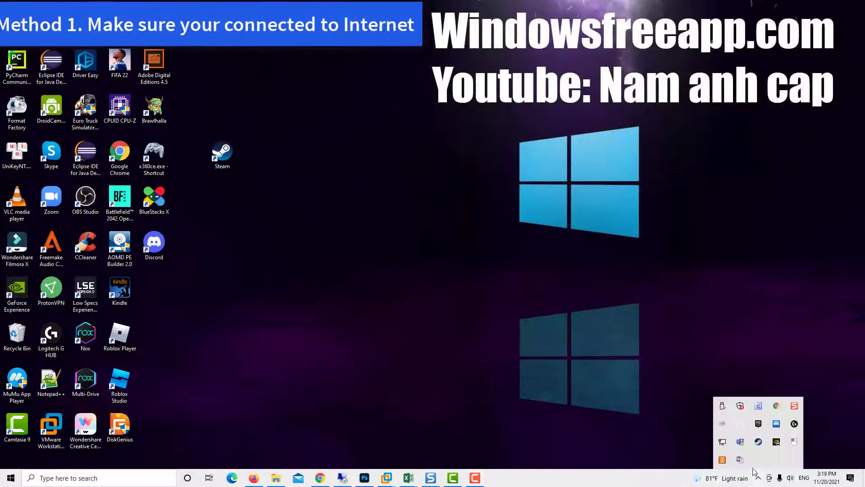
pyautogui.click(723, 441)
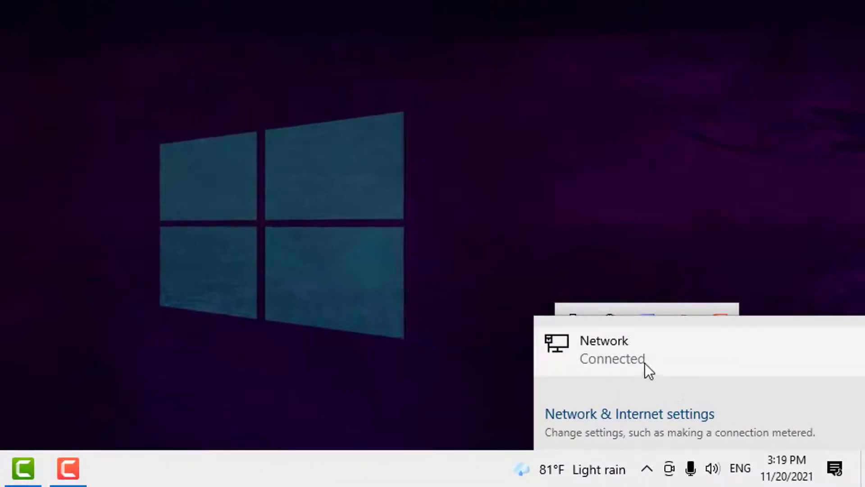
pyautogui.click(625, 351)
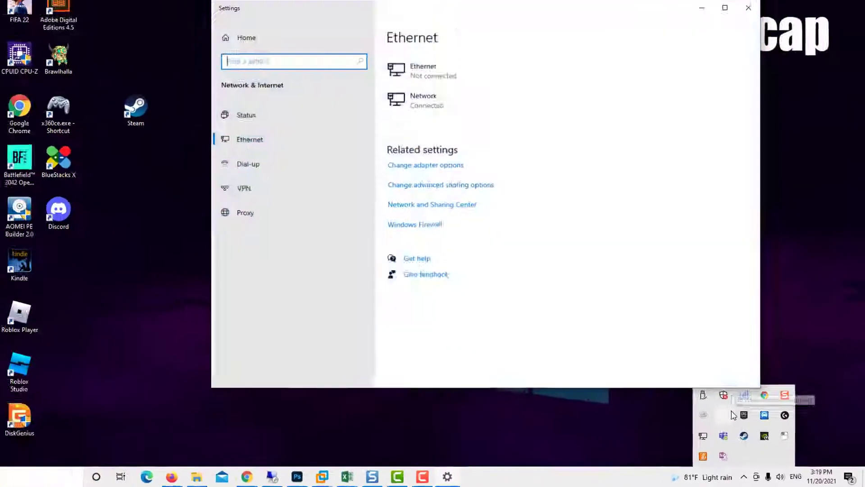
pyautogui.click(495, 154)
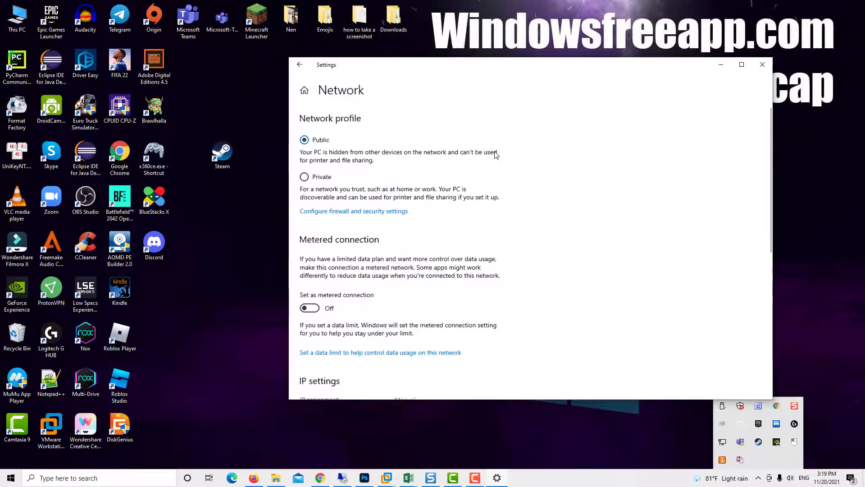
pyautogui.scroll(-5, 491, 155)
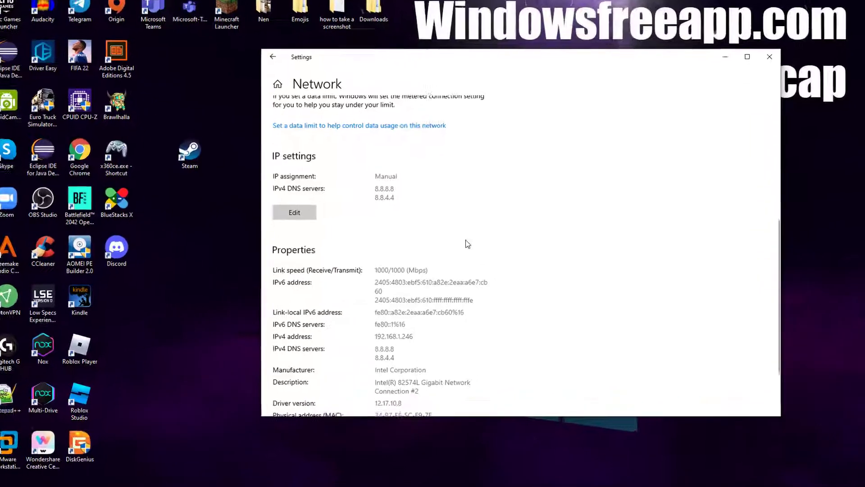
pyautogui.scroll(-2, 468, 244)
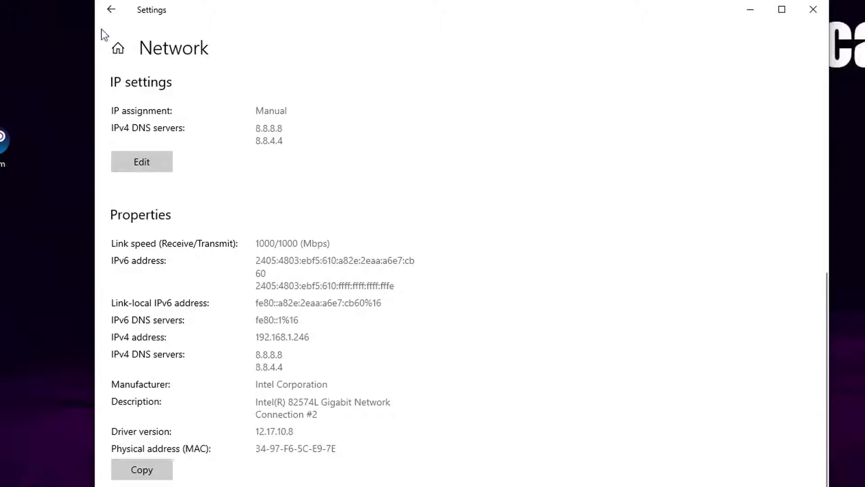
pyautogui.click(110, 10)
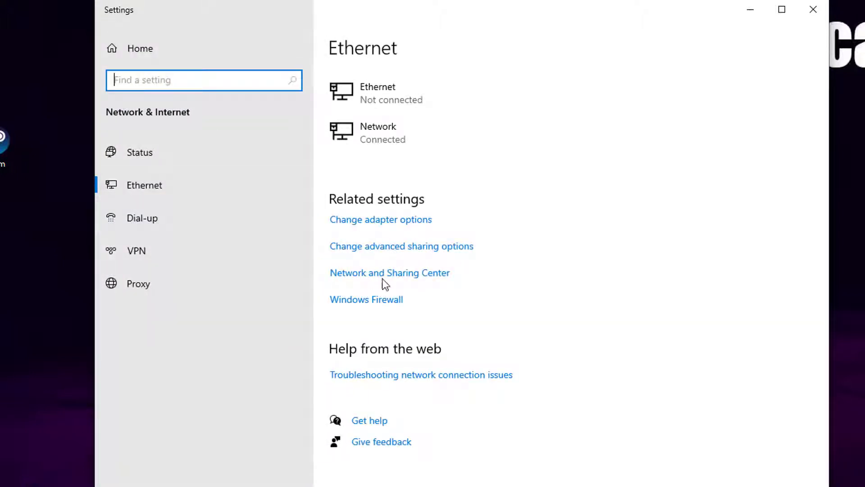
pyautogui.click(396, 225)
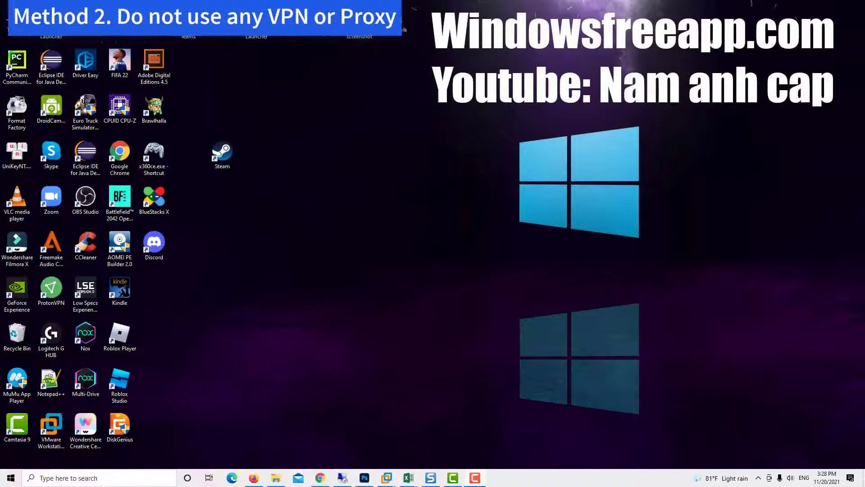
# Switch off 'Use a proxy server' in Settings' Proxy page, then look at the VPN settings.
pyautogui.click(13, 478)
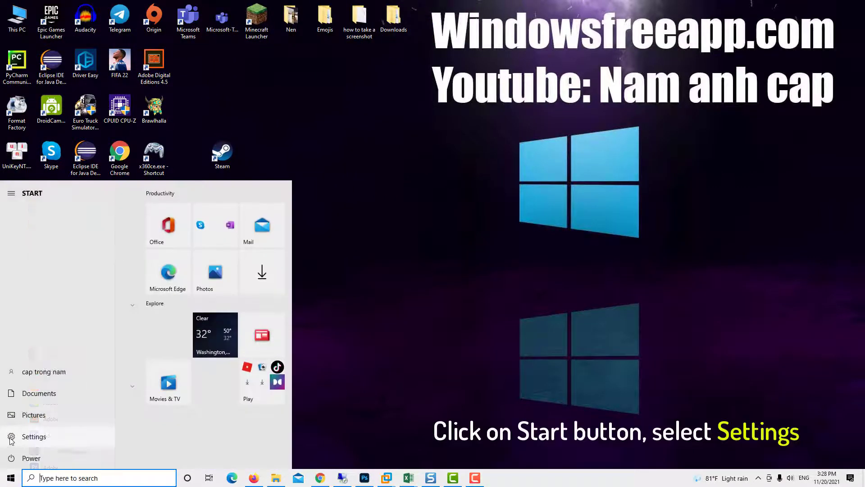
pyautogui.click(34, 436)
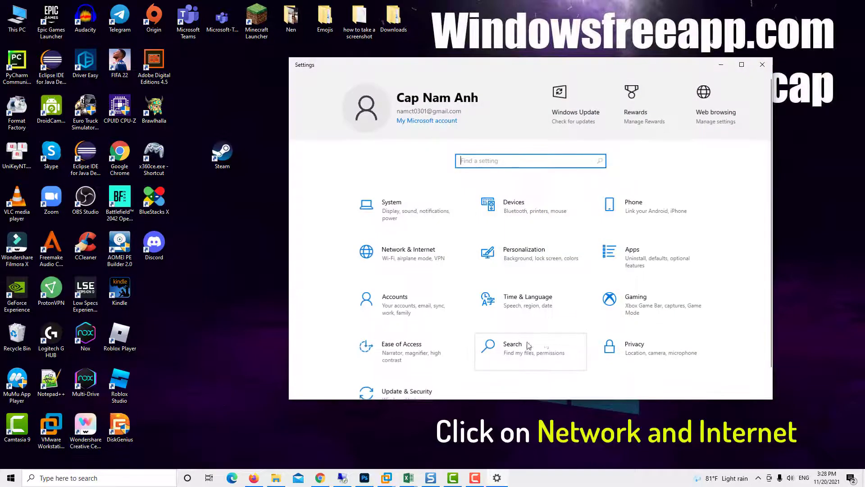
pyautogui.click(415, 266)
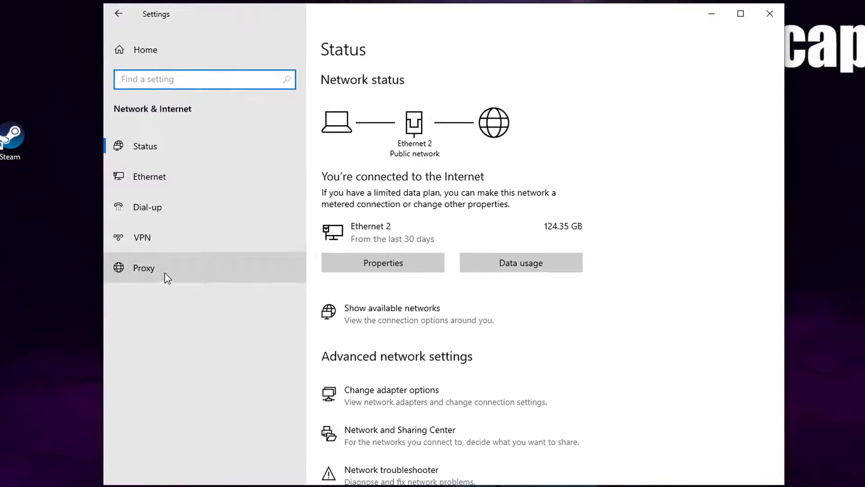
pyautogui.click(183, 267)
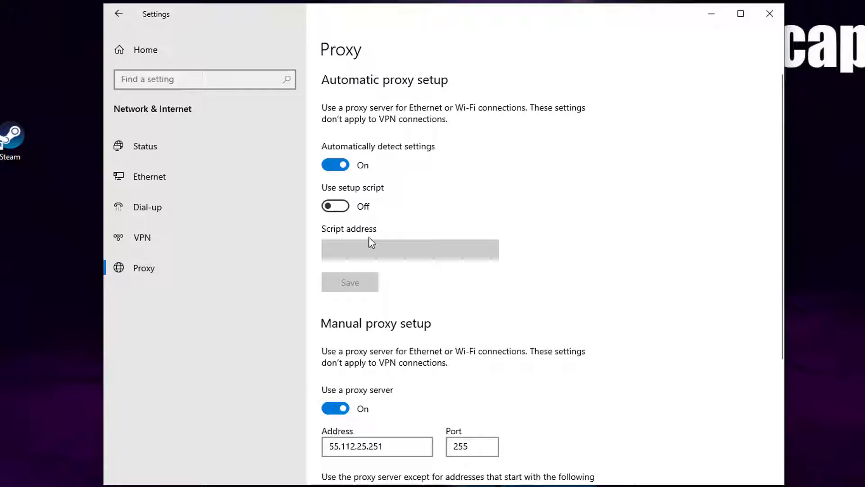
pyautogui.scroll(-3, 363, 168)
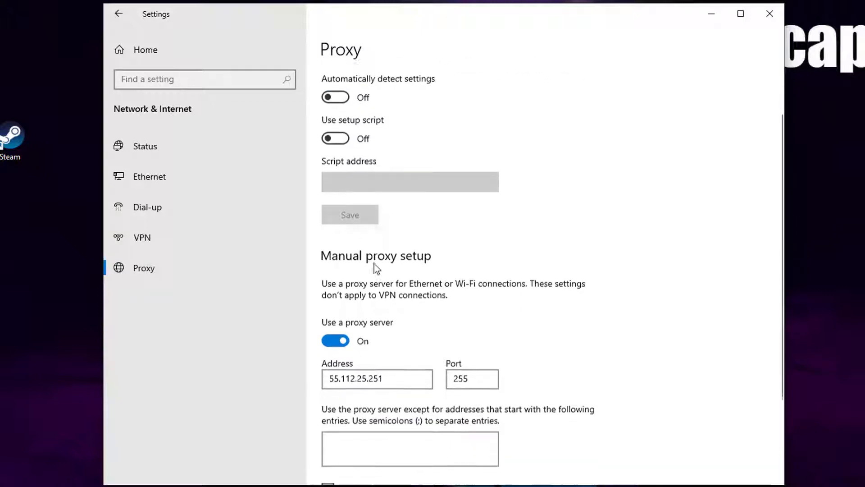
pyautogui.click(343, 337)
pyautogui.scroll(-3, 336, 335)
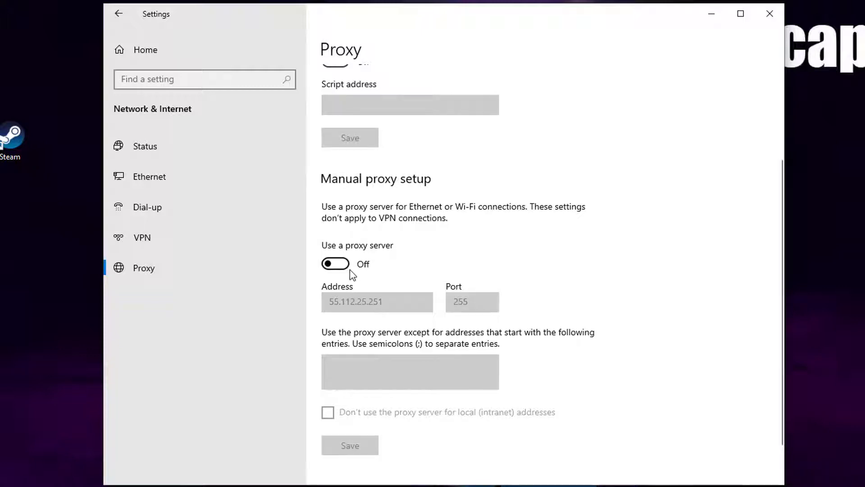
pyautogui.scroll(3, 349, 269)
pyautogui.click(159, 238)
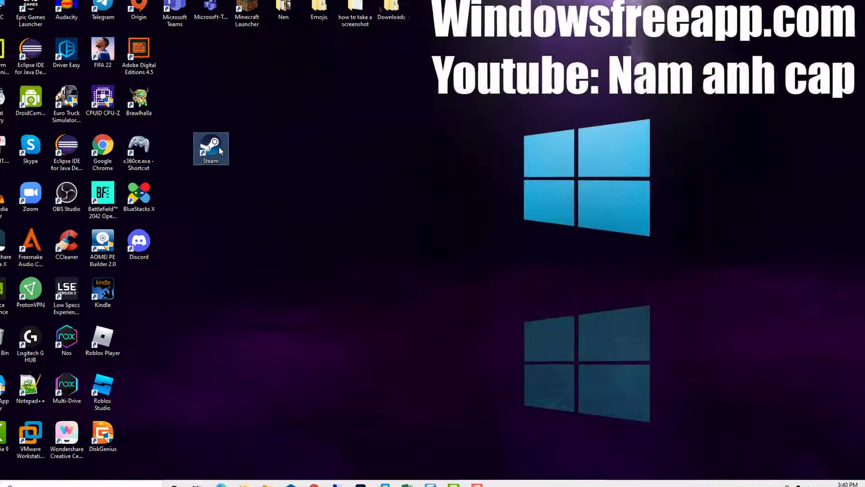
# Append -tcp to the Steam shortcut's Target and save the change with administrator permission.
pyautogui.rightClick(230, 155)
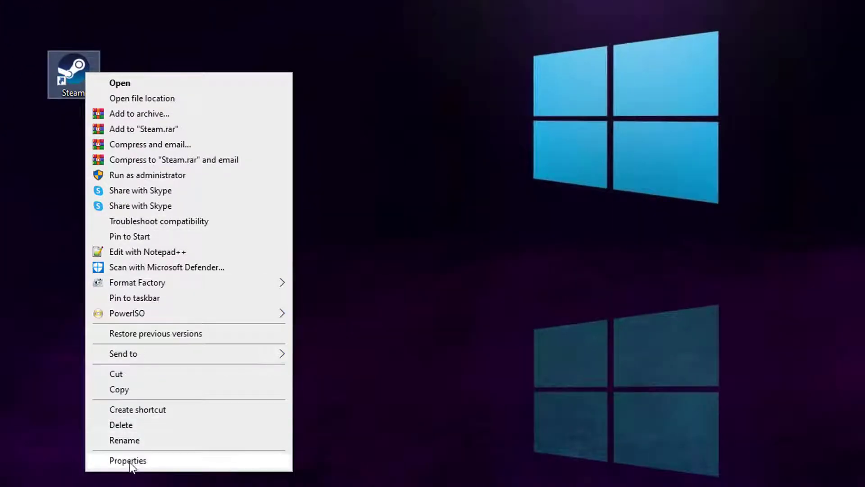
pyautogui.click(164, 466)
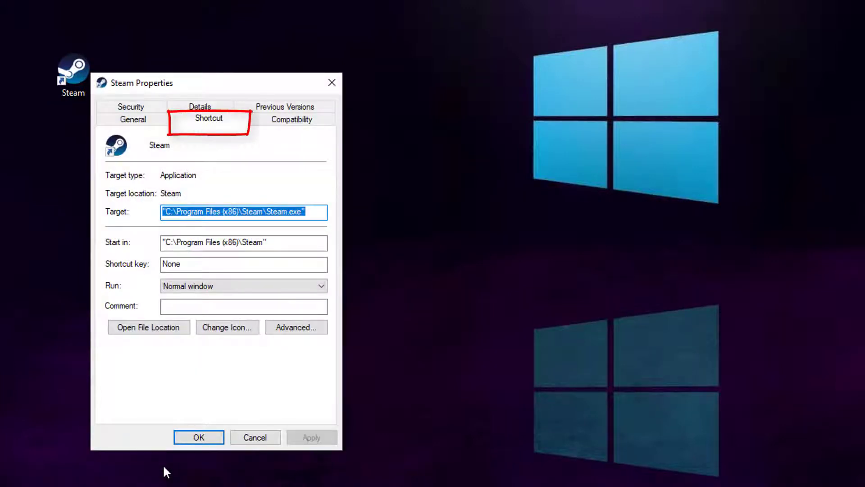
pyautogui.click(315, 213)
pyautogui.write('-')
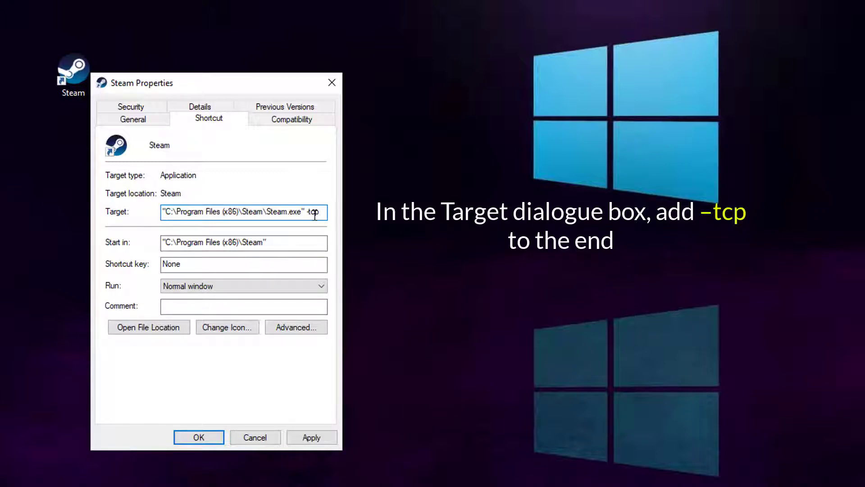
pyautogui.write('tcp')
pyautogui.click(319, 439)
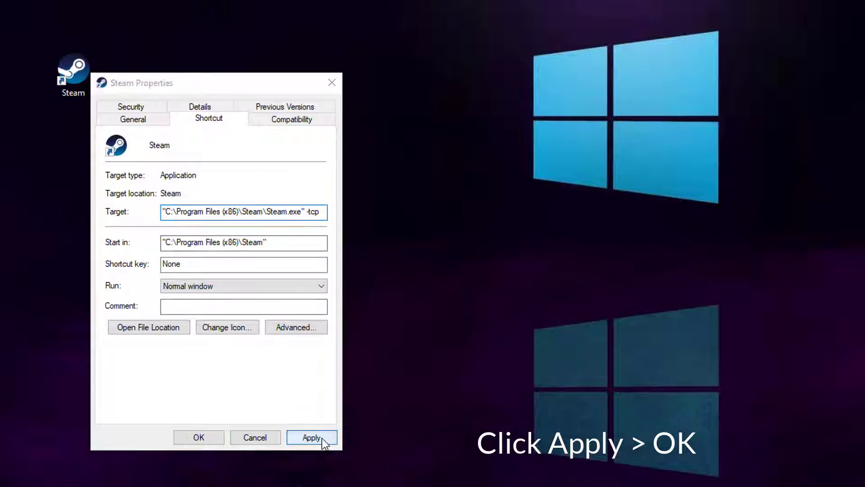
pyautogui.click(242, 297)
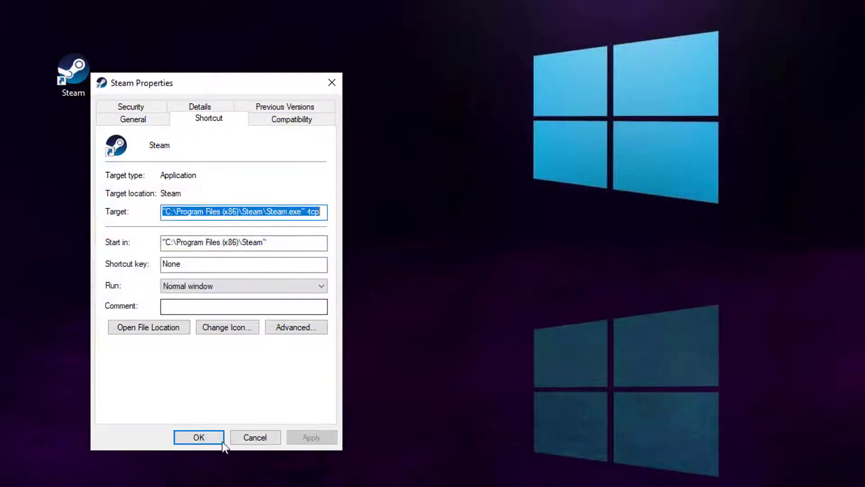
pyautogui.click(206, 434)
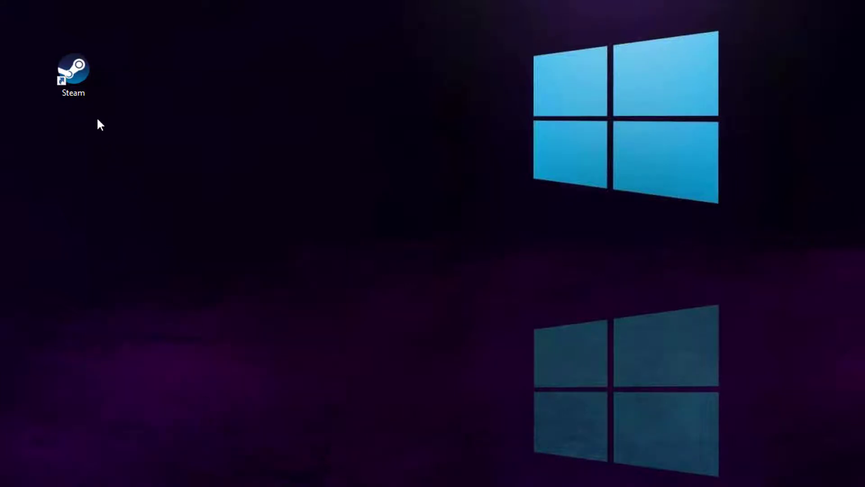
# Run Steam as administrator from its desktop shortcut.
pyautogui.rightClick(84, 81)
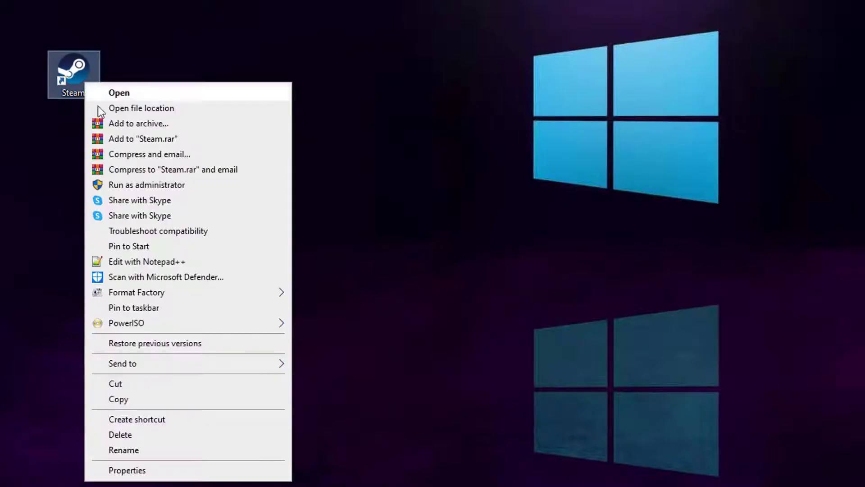
pyautogui.click(136, 188)
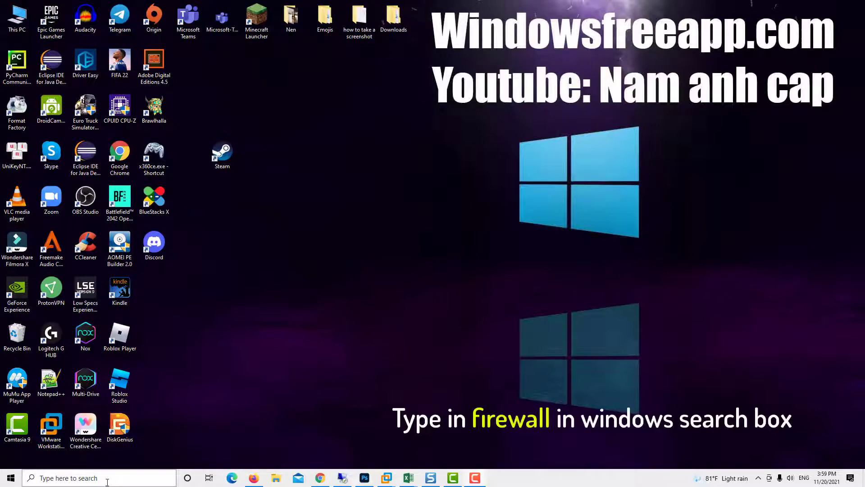
# Open the firewall's Allowed apps list from a 'firewall' search and unlock it for editing.
pyautogui.click(84, 480)
pyautogui.write('firewall')
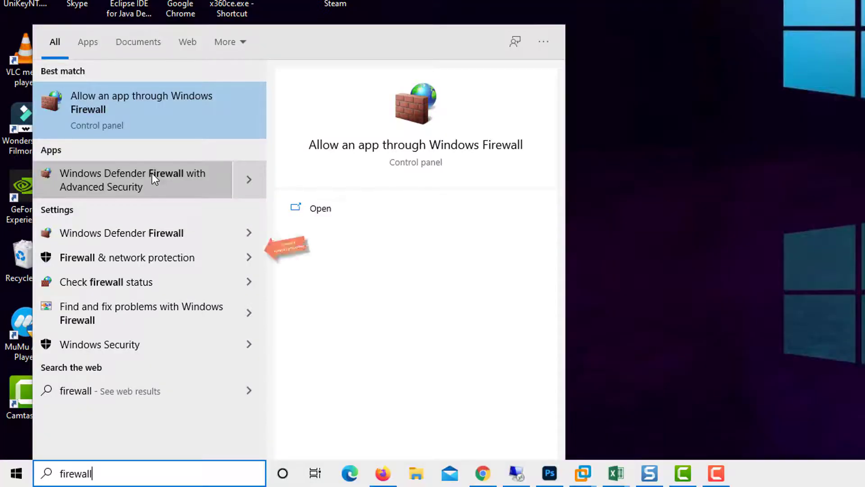
pyautogui.click(164, 256)
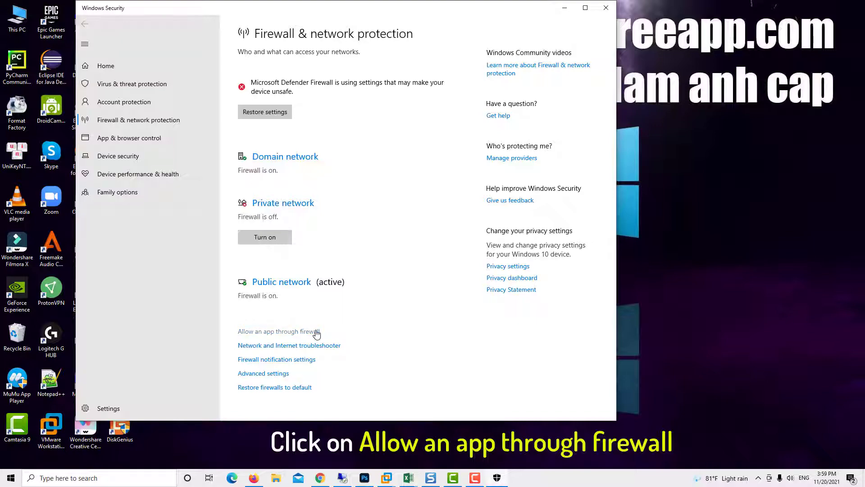
pyautogui.click(317, 334)
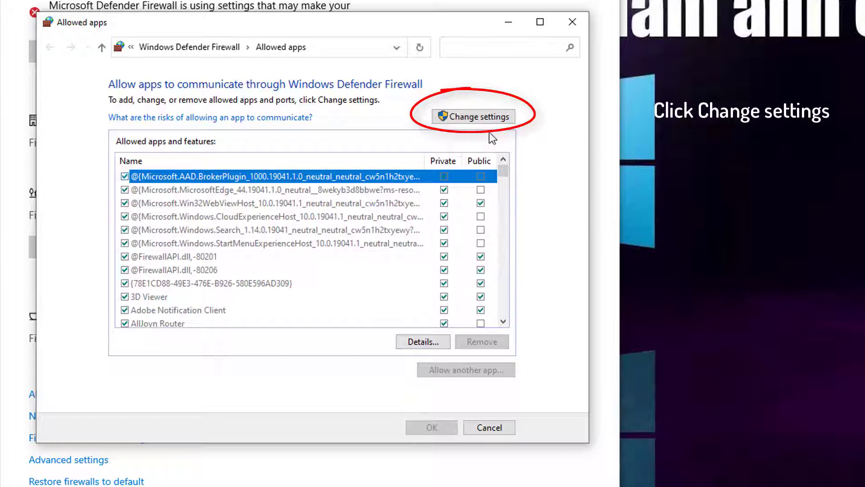
pyautogui.click(486, 114)
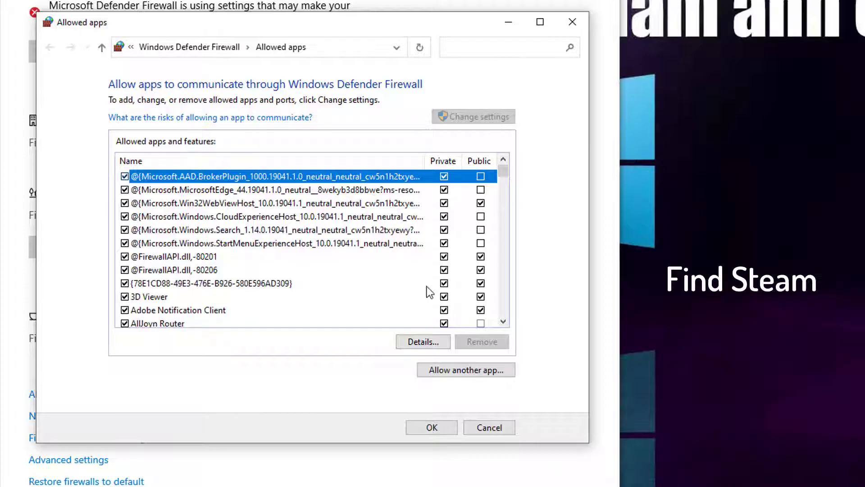
pyautogui.click(466, 369)
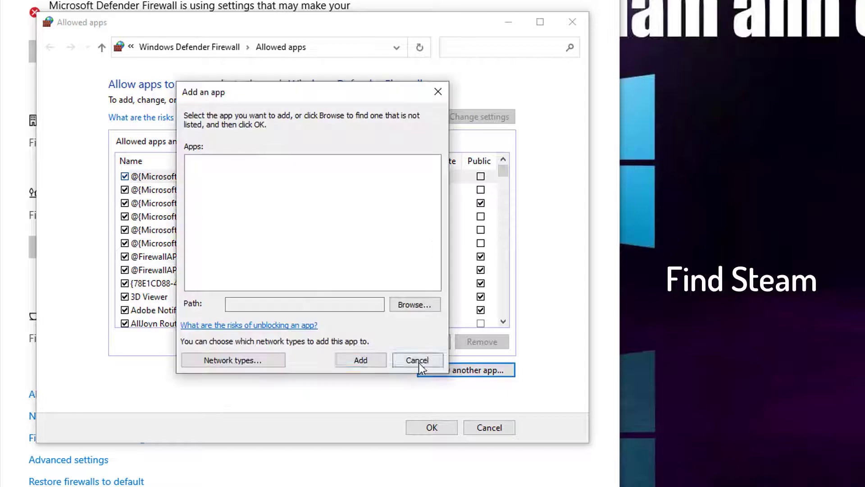
pyautogui.click(416, 359)
# Select the Steam entry, allowed on Private and Public networks, and review its path details.
pyautogui.scroll(-6, 306, 238)
pyautogui.scroll(-20, 293, 245)
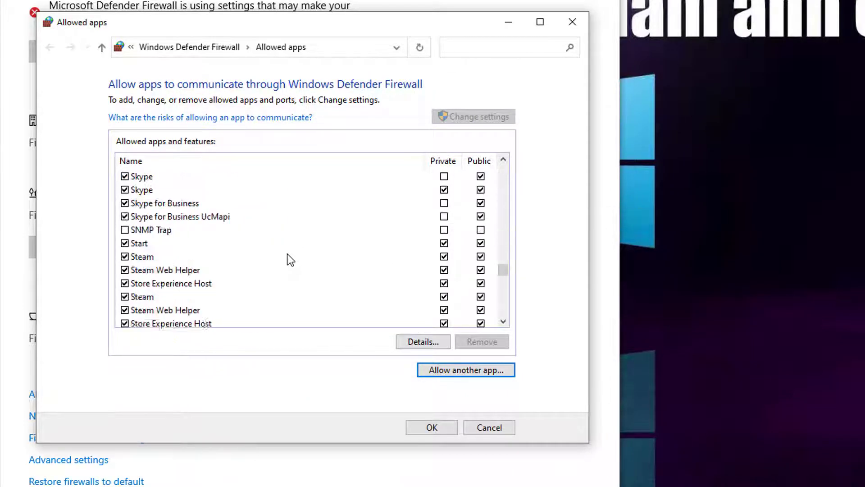
pyautogui.click(153, 257)
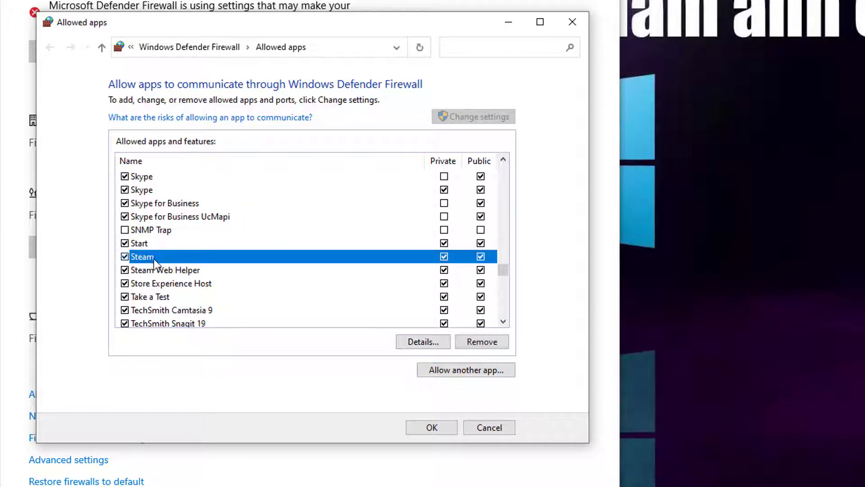
pyautogui.doubleClick(444, 259)
pyautogui.click(356, 291)
pyautogui.doubleClick(481, 256)
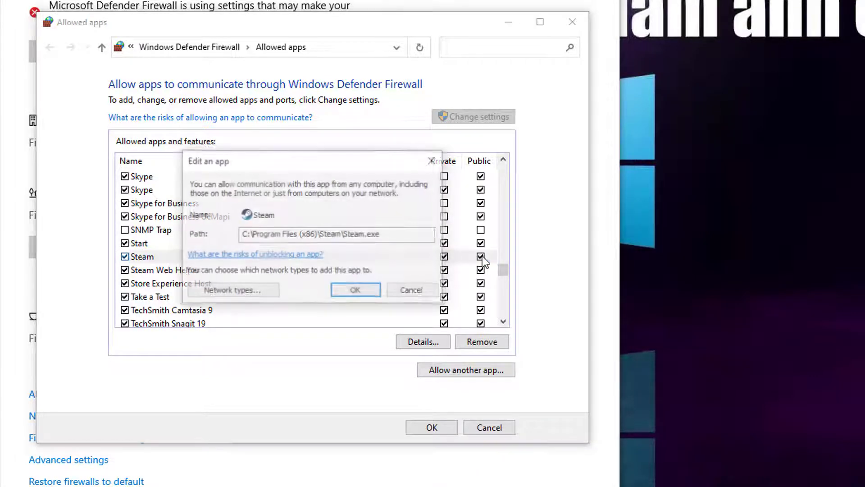
pyautogui.click(356, 291)
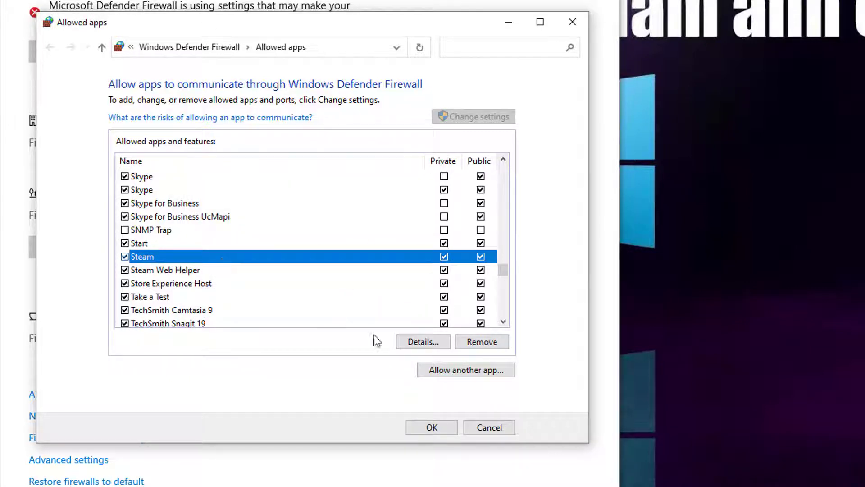
# Add C:\Program Files (x86)\Steam\steam.exe as an allowed firewall app and save with OK.
pyautogui.click(458, 374)
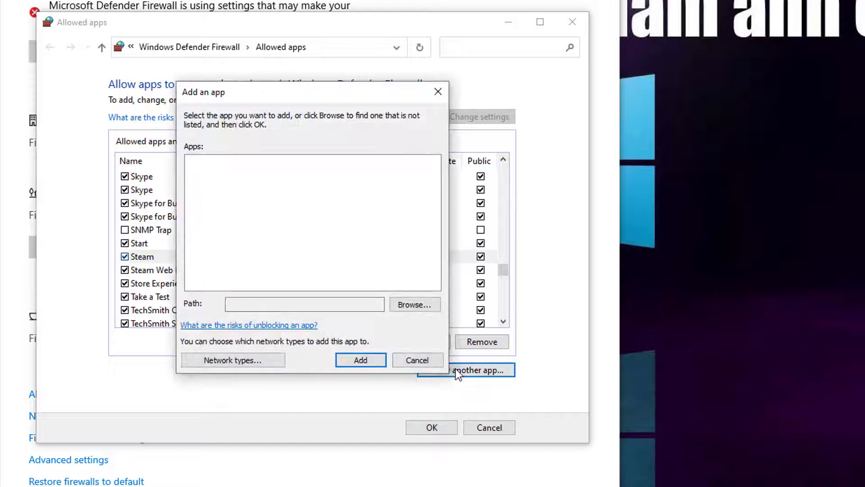
pyautogui.click(404, 306)
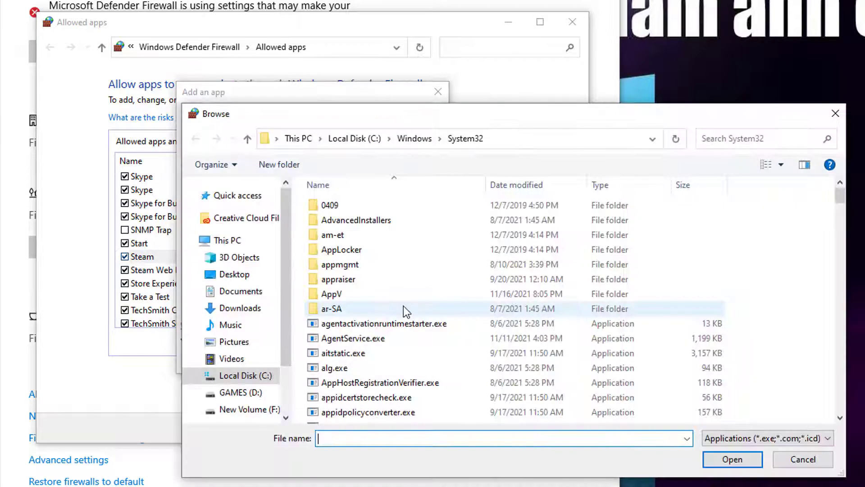
pyautogui.click(252, 380)
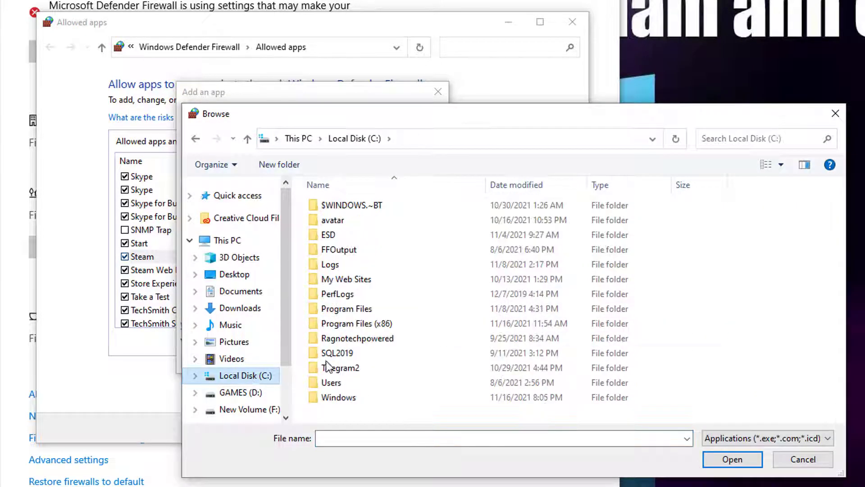
pyautogui.doubleClick(357, 324)
pyautogui.click(359, 324)
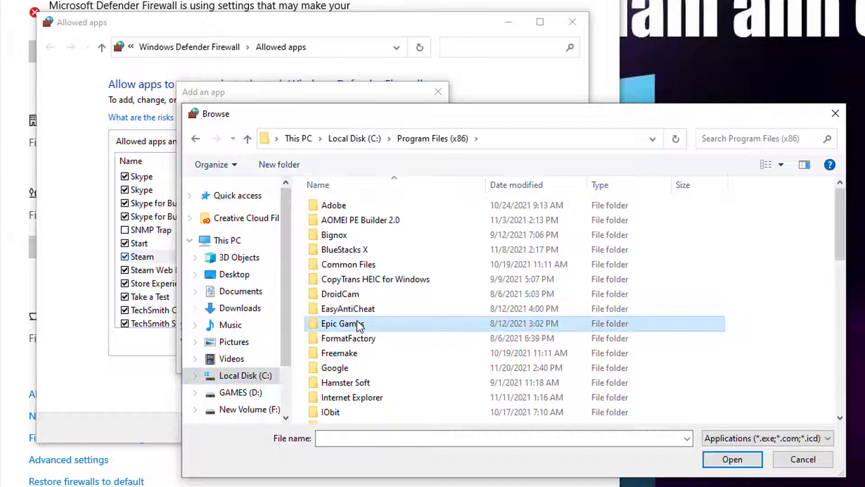
pyautogui.scroll(-5, 364, 342)
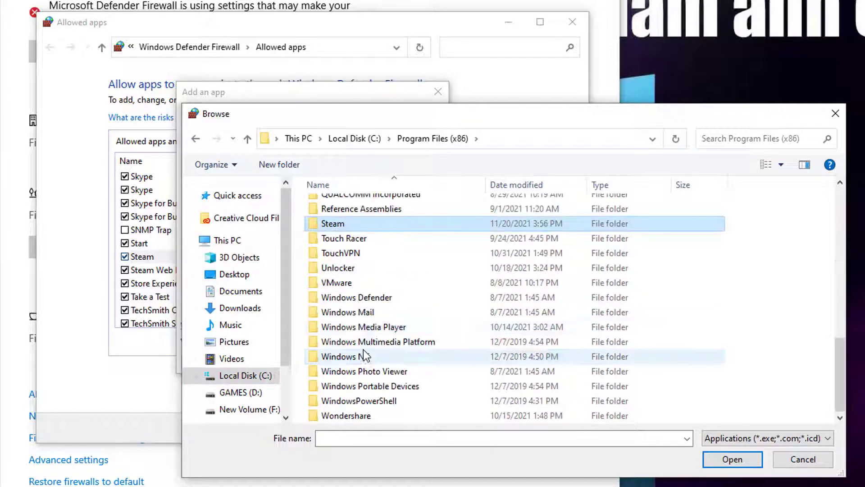
pyautogui.doubleClick(345, 223)
pyautogui.press('s')
pyautogui.scroll(-4, 373, 305)
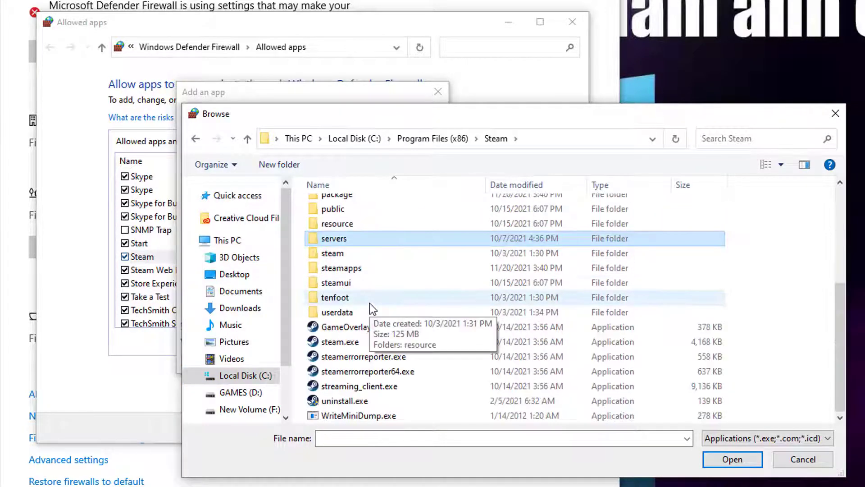
pyautogui.click(359, 342)
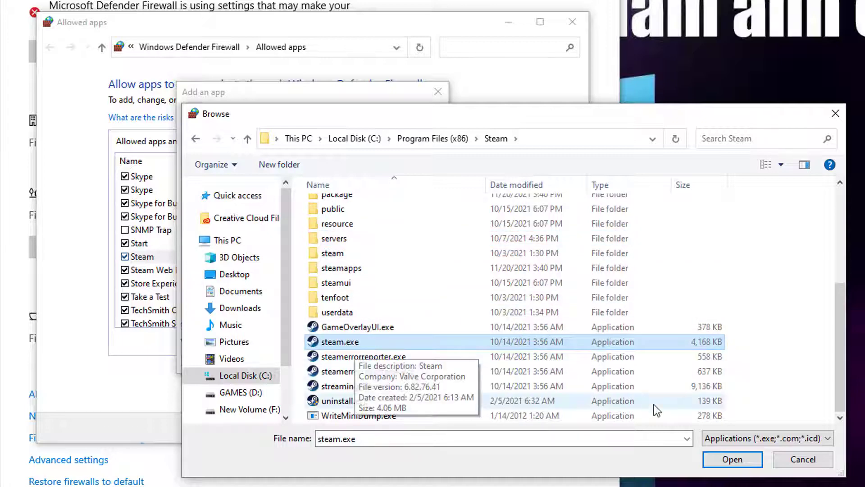
pyautogui.click(732, 459)
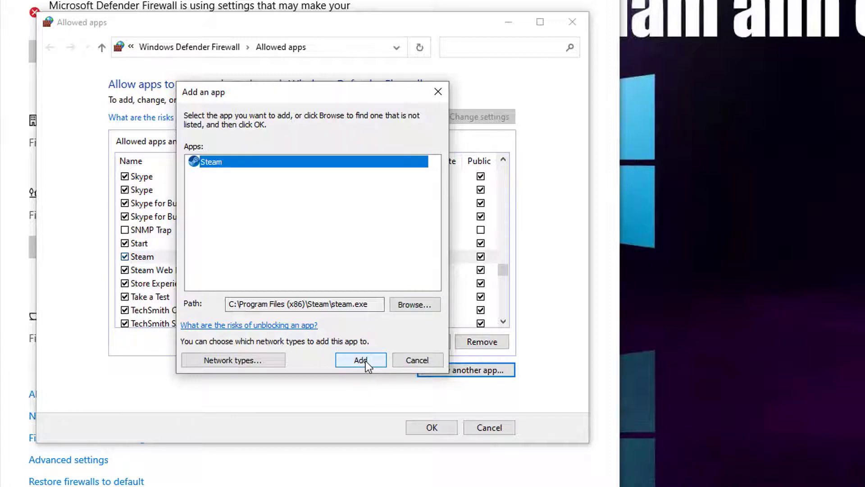
pyautogui.click(434, 359)
pyautogui.click(450, 433)
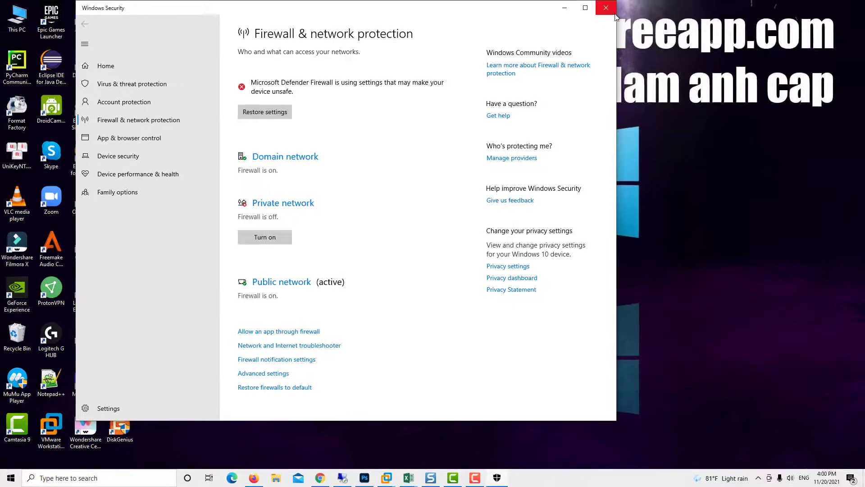
# Close the firewall settings and run Steam as administrator from its desktop shortcut.
pyautogui.click(606, 8)
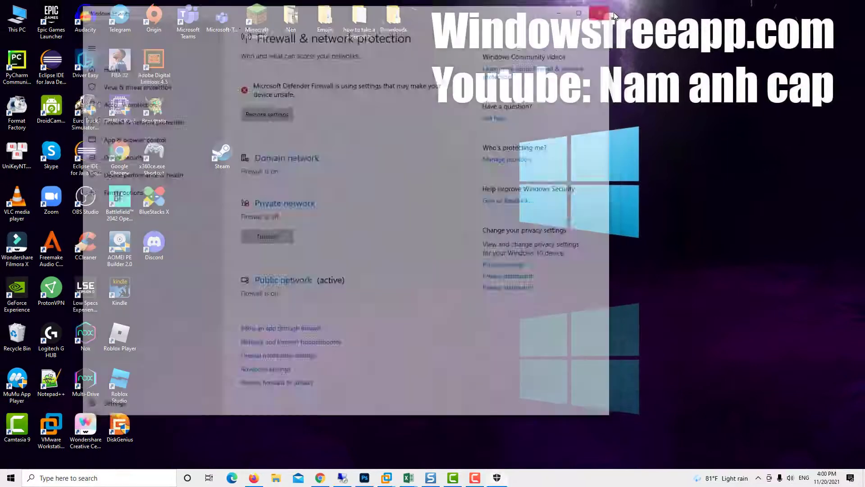
pyautogui.rightClick(225, 152)
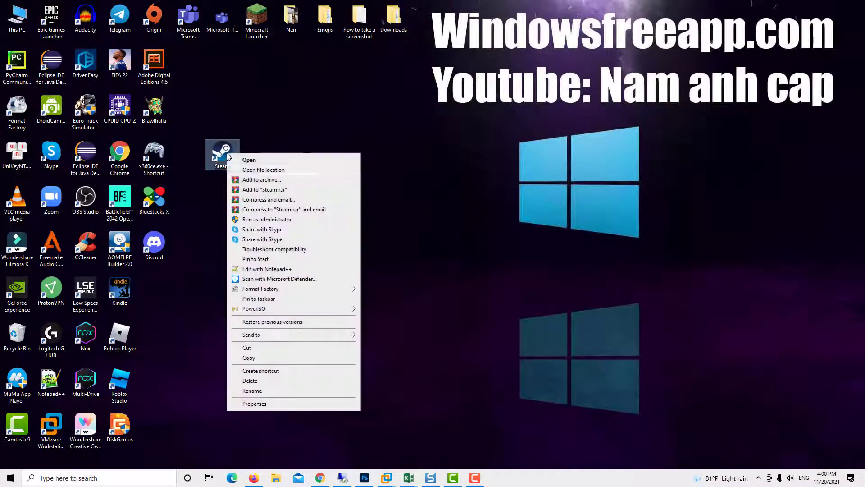
pyautogui.click(268, 220)
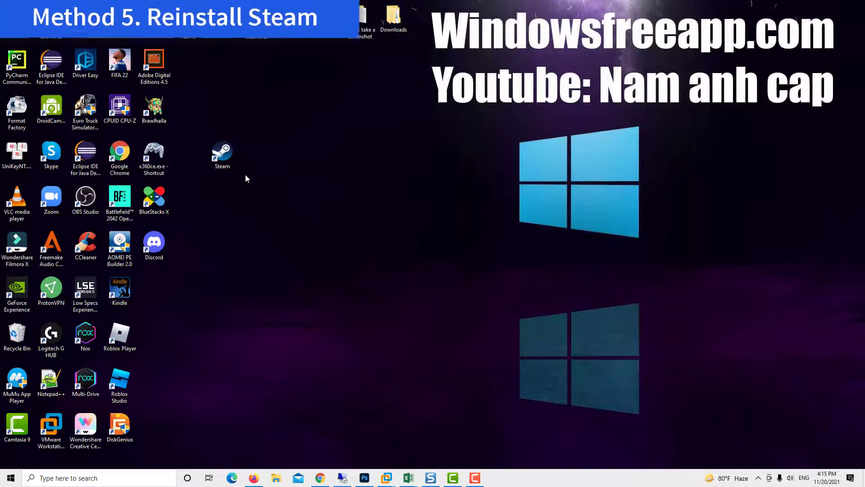
pyautogui.rightClick(228, 159)
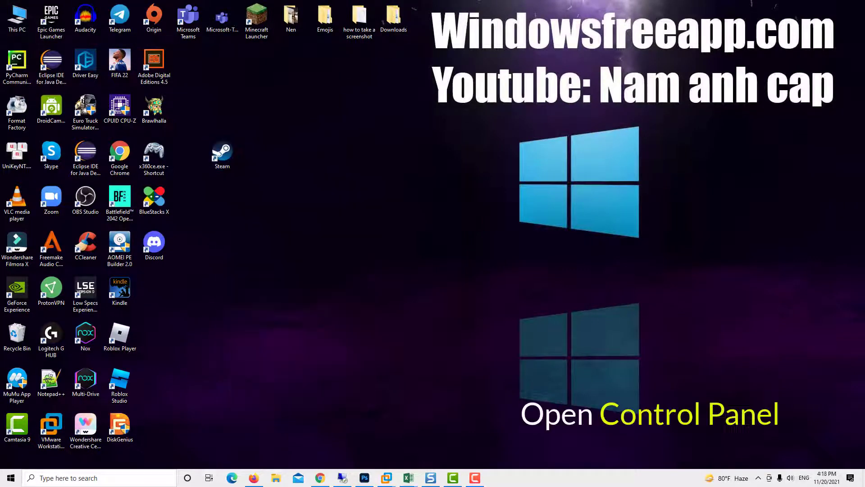
pyautogui.click(132, 481)
# Uninstall Steam from Control Panel's Programs and Features, then close the programs window.
pyautogui.write('contr')
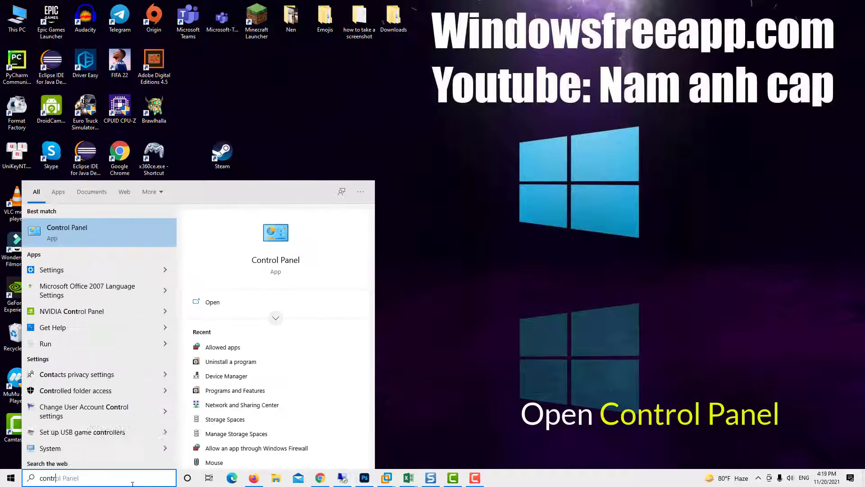
pyautogui.write('ol panel')
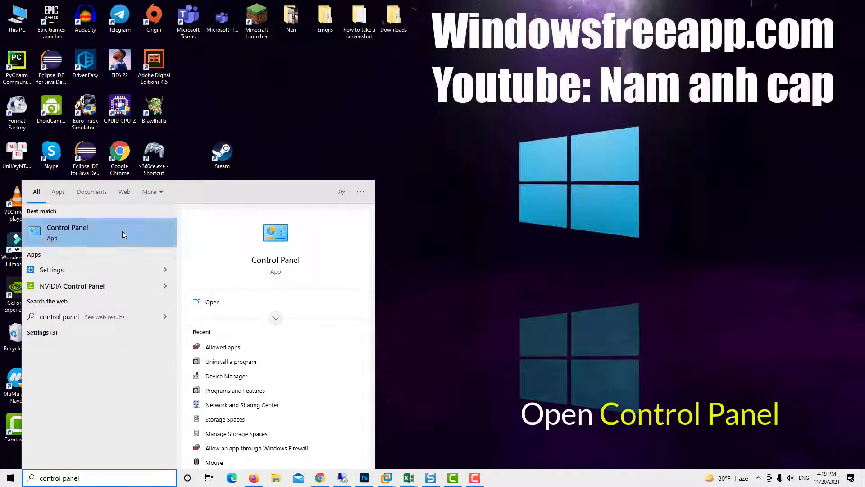
pyautogui.click(122, 229)
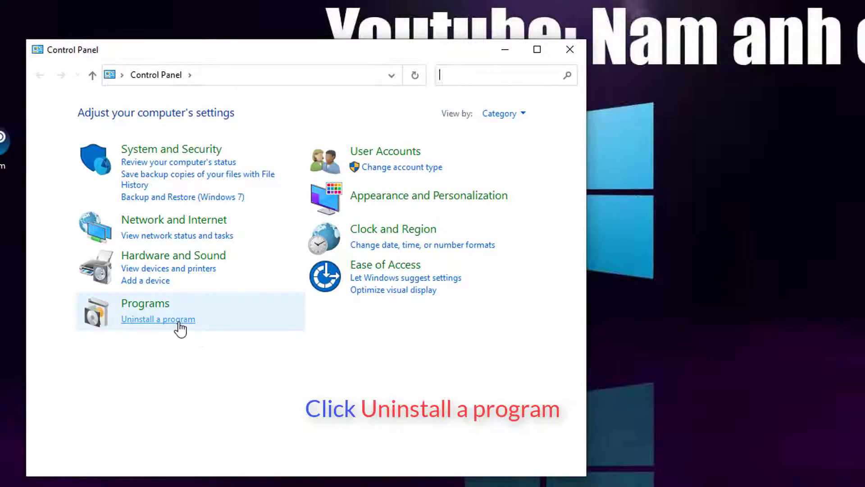
pyautogui.click(179, 322)
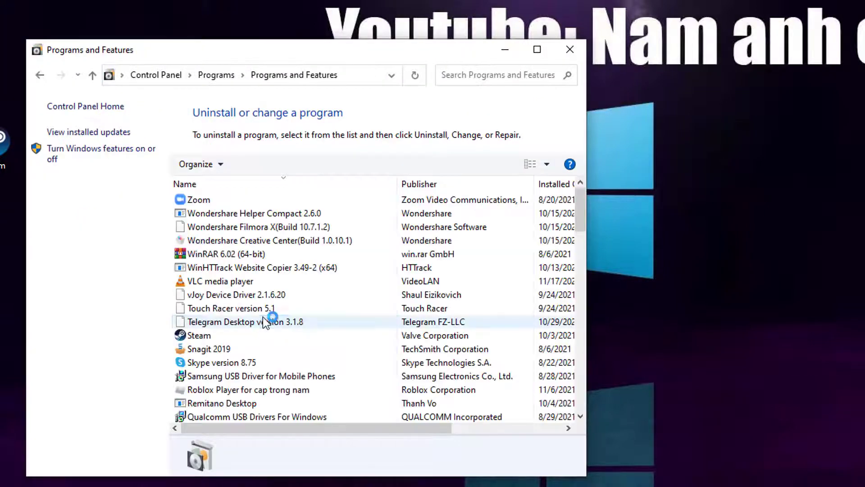
pyautogui.click(263, 318)
pyautogui.rightClick(215, 338)
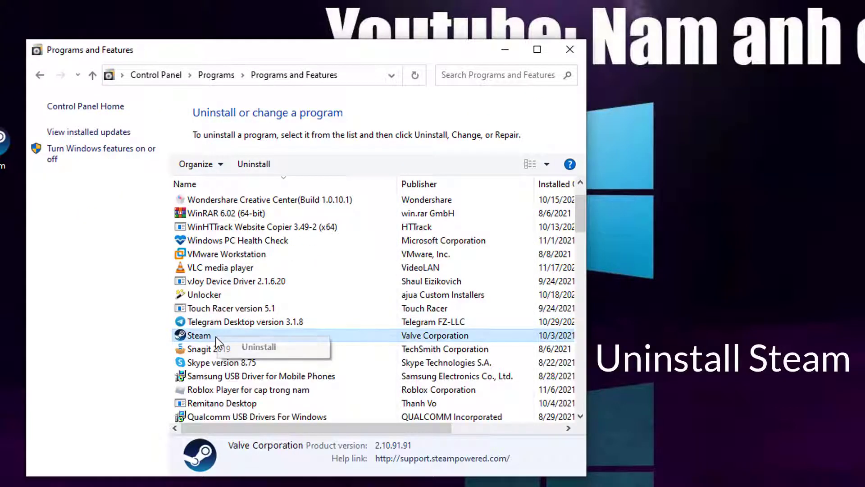
pyautogui.click(260, 353)
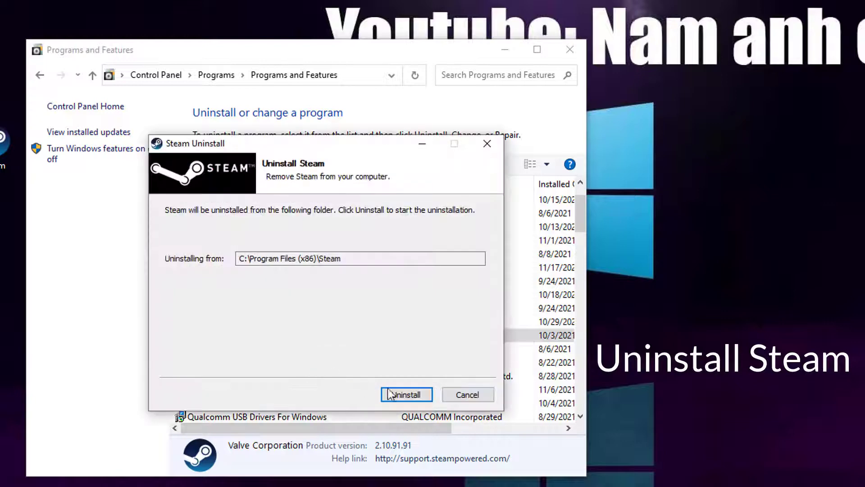
pyautogui.click(399, 392)
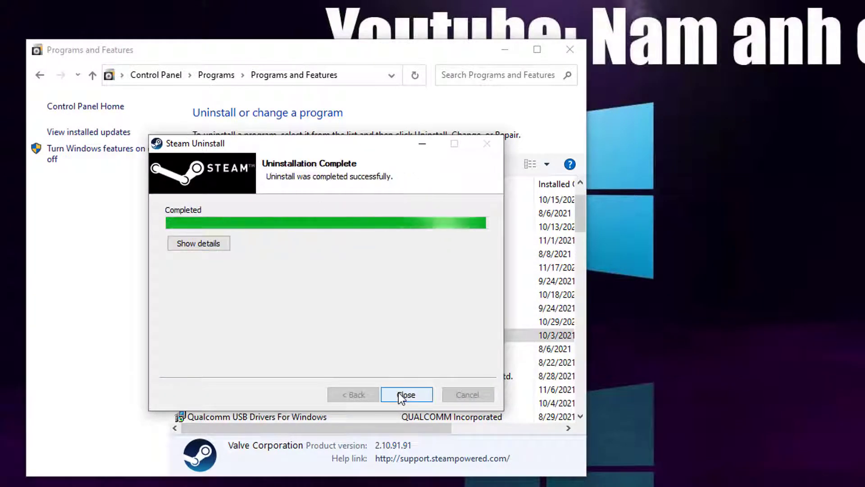
pyautogui.click(399, 394)
pyautogui.hotkey('alt', 'F4')
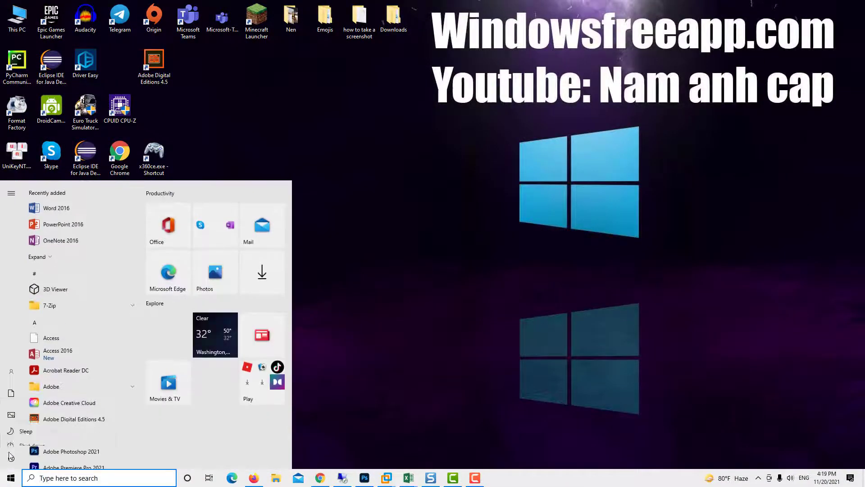
# Restart the PC, then download SteamSetup.exe from store.steampowered.com and run it.
pyautogui.click(11, 458)
pyautogui.click(25, 438)
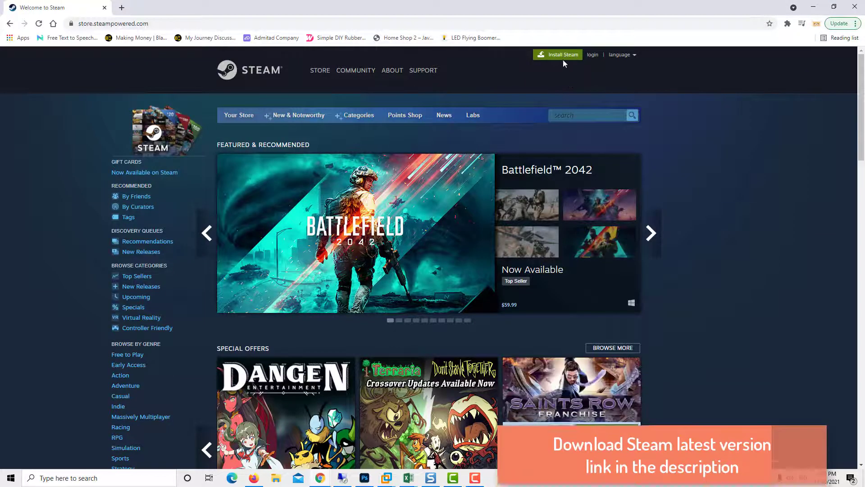
pyautogui.click(564, 58)
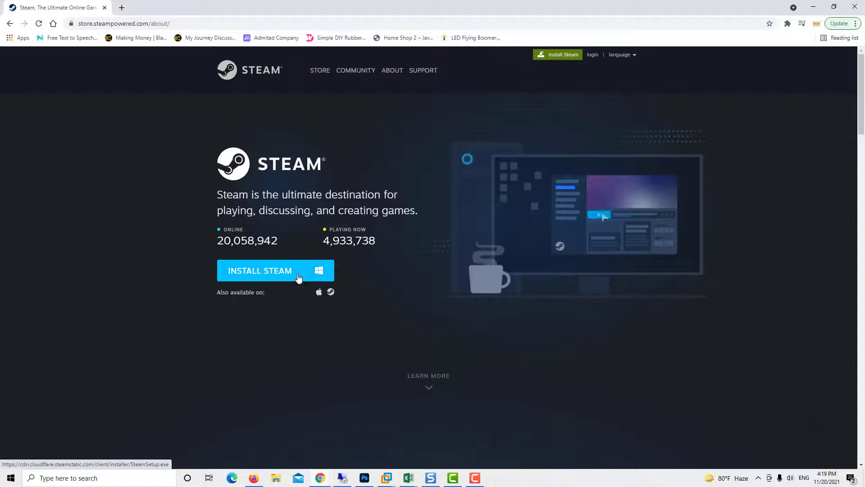
pyautogui.click(413, 199)
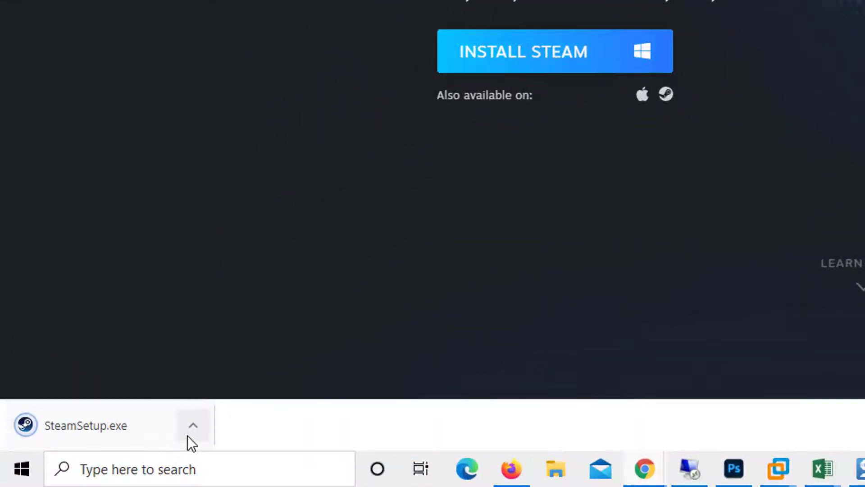
pyautogui.click(189, 433)
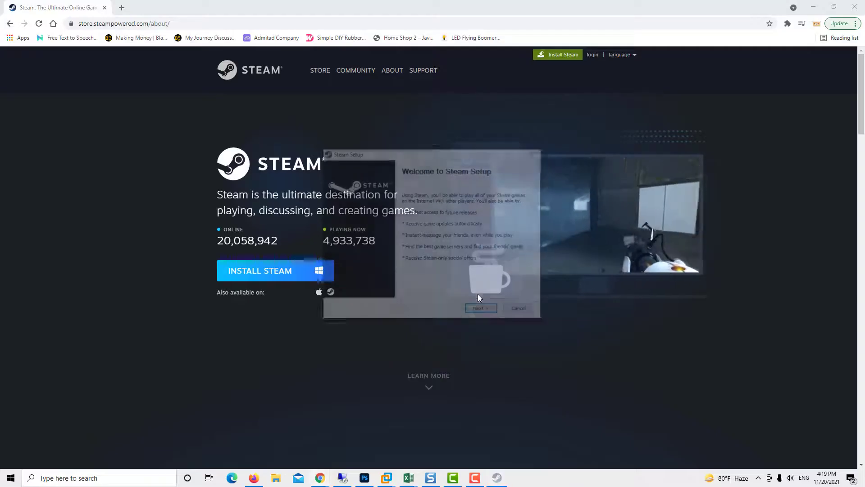
# Install Steam in English to the default folder, close Chrome, and finish with Steam launching.
pyautogui.click(491, 311)
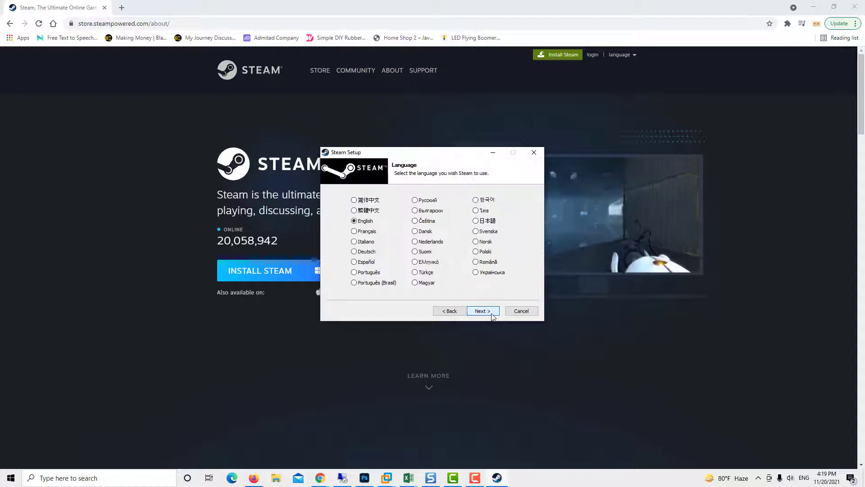
pyautogui.click(492, 313)
pyautogui.click(492, 315)
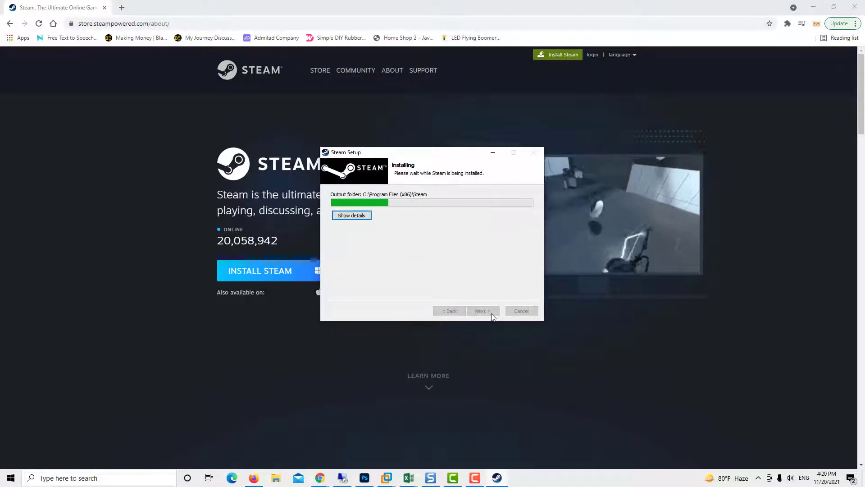
pyautogui.click(862, 3)
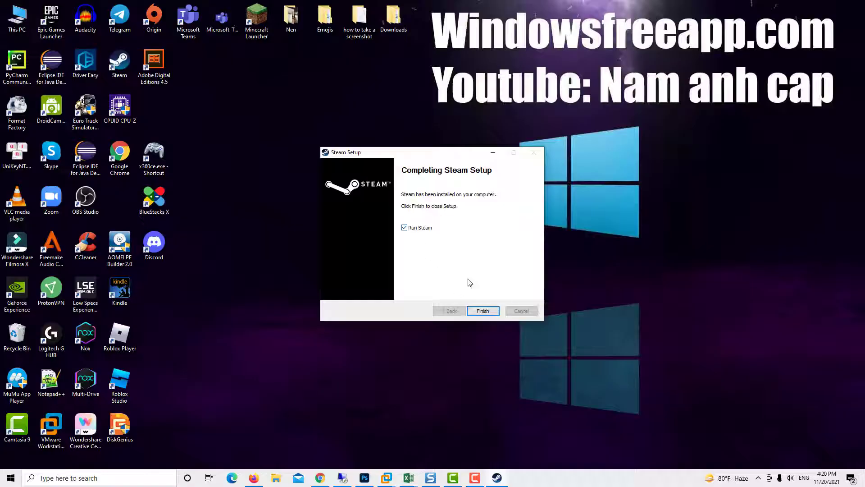
pyautogui.click(482, 312)
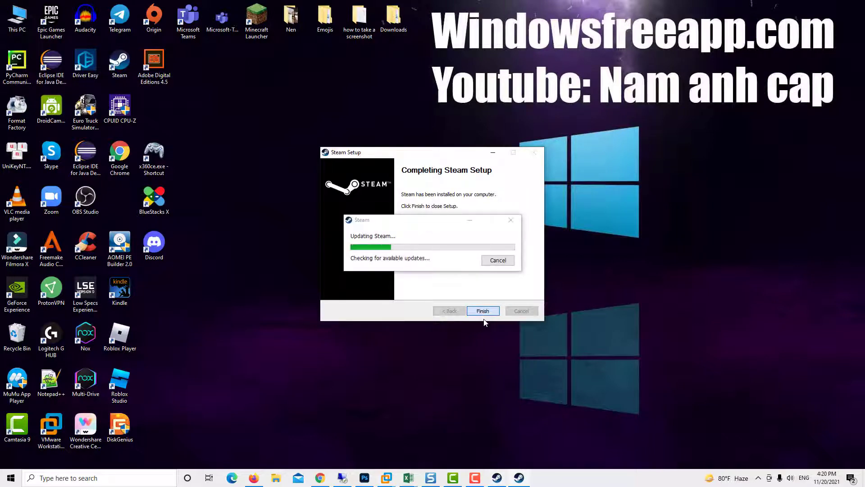